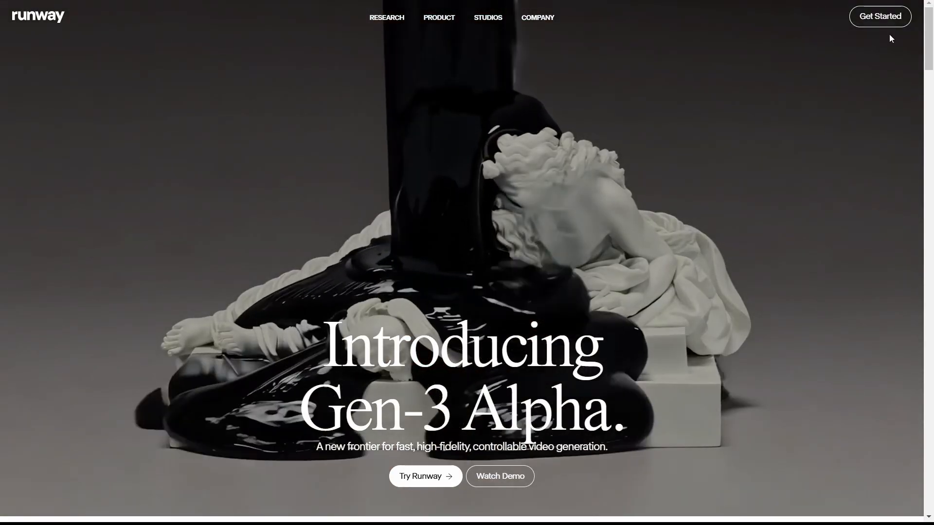
# Step: Start a Gen-3 Alpha Turbo session and add intro1.mp4 as the source video, cropped to landscape 1280x768
pyautogui.click(887, 19)
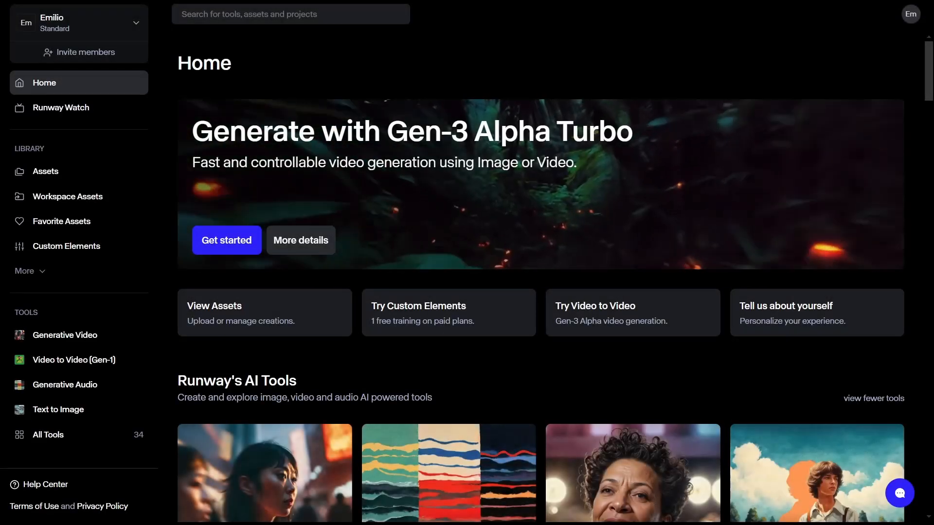
pyautogui.click(214, 249)
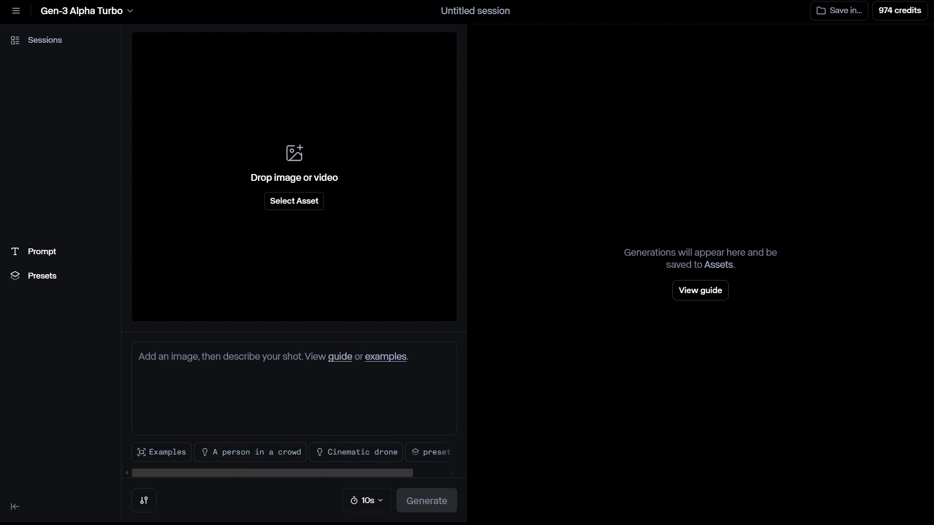
pyautogui.moveTo(287, 275); pyautogui.dragTo(339, 196)
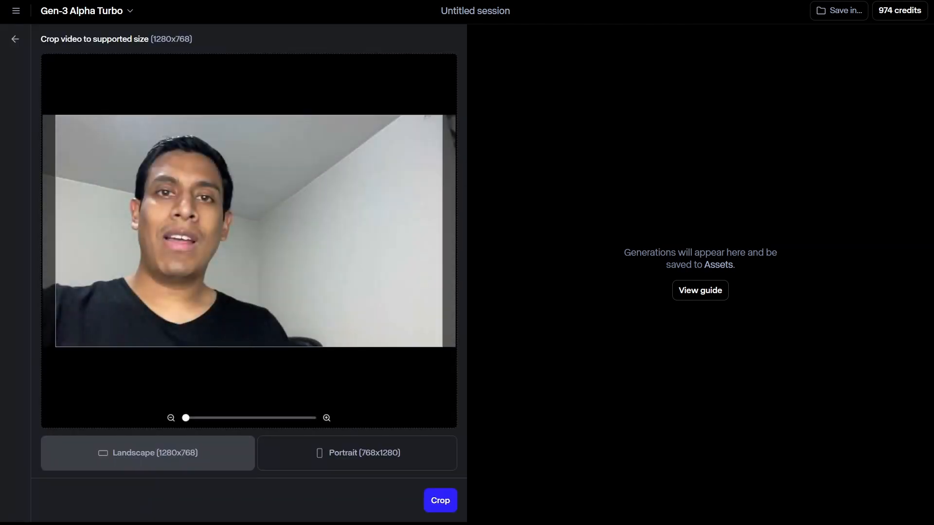
pyautogui.moveTo(348, 205)
pyautogui.mouseDown()
pyautogui.moveTo(335, 208)
pyautogui.moveTo(363, 199)
pyautogui.mouseUp()
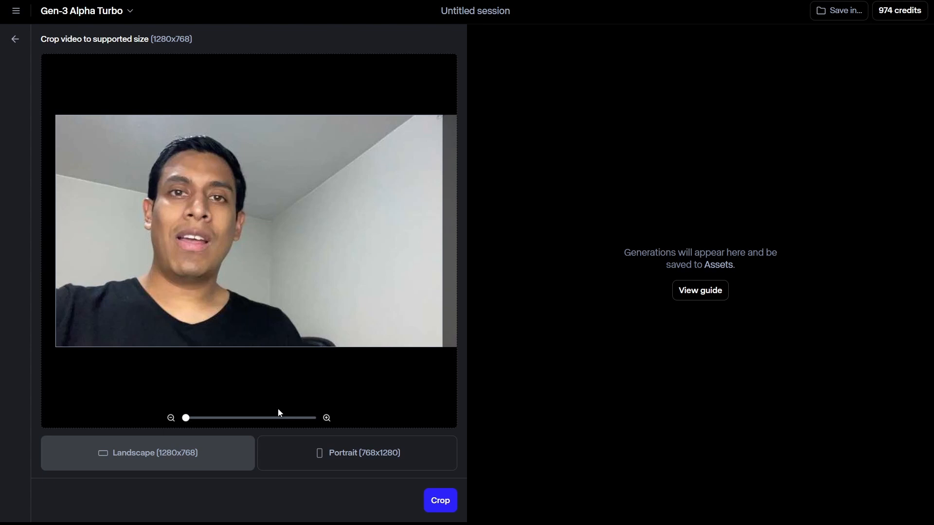
pyautogui.click(443, 504)
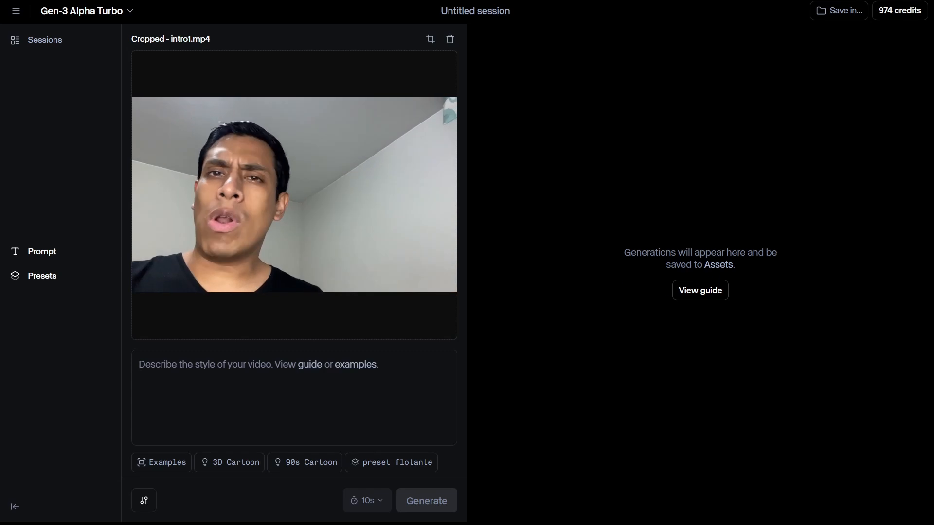
# Step: Generate a video with the prompt "a male astronaut in space, purple and blue background, stars and galaxies can be seen."
pyautogui.click(196, 368)
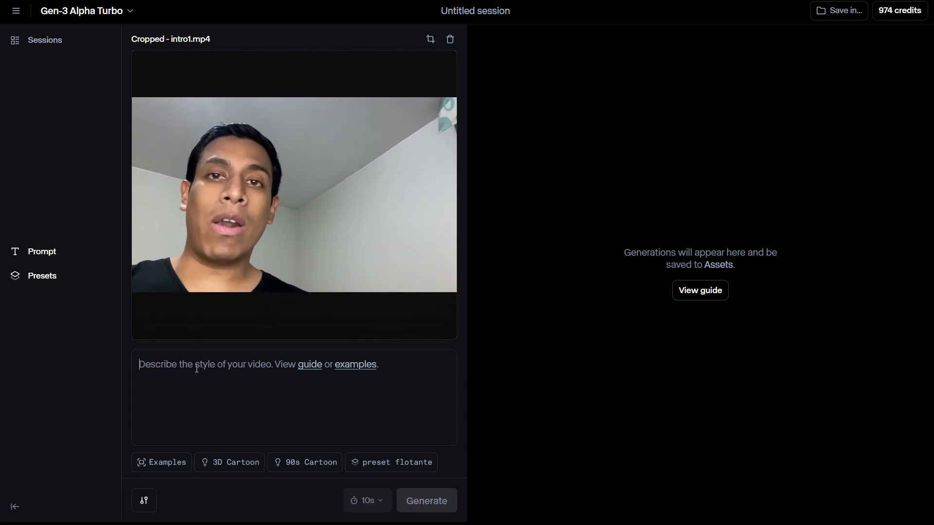
pyautogui.write('a male astronaut in space')
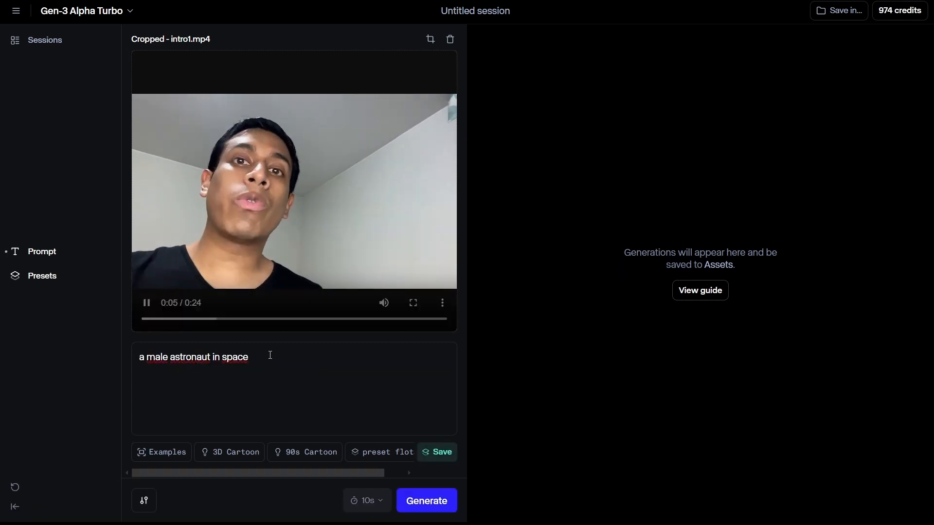
pyautogui.write(',')
pyautogui.write('purple and blue background, stars and galaxies can be seen.')
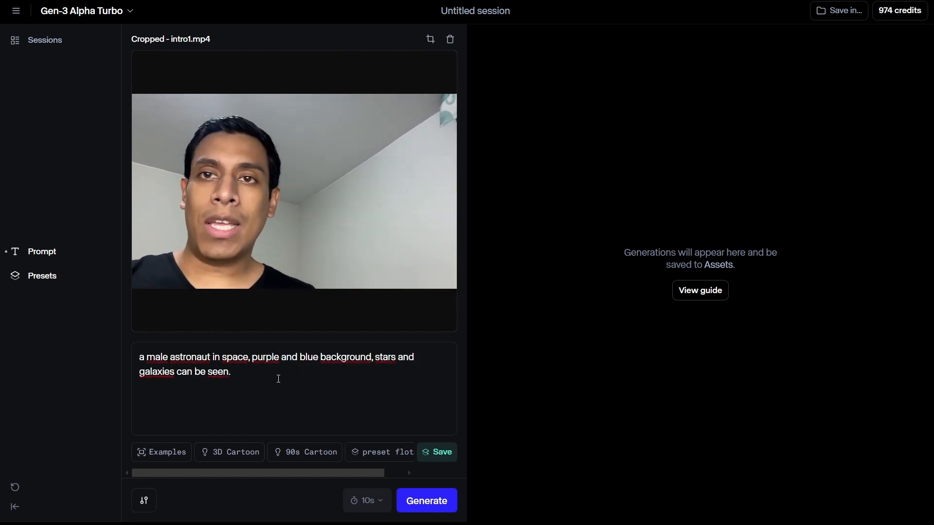
pyautogui.click(436, 505)
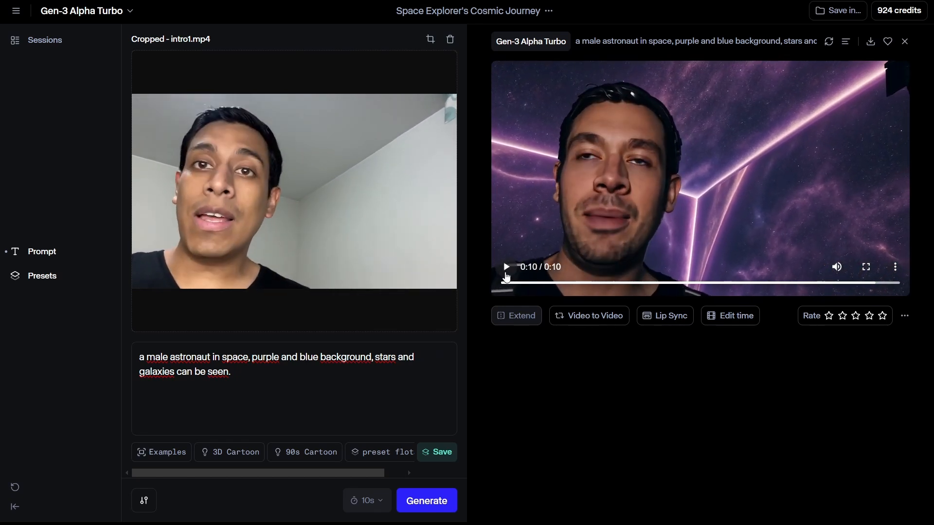
# Step: Change the prompt to "a peruvian male astronaut in jungle with a green hat", generate the video and play it
pyautogui.click(149, 360)
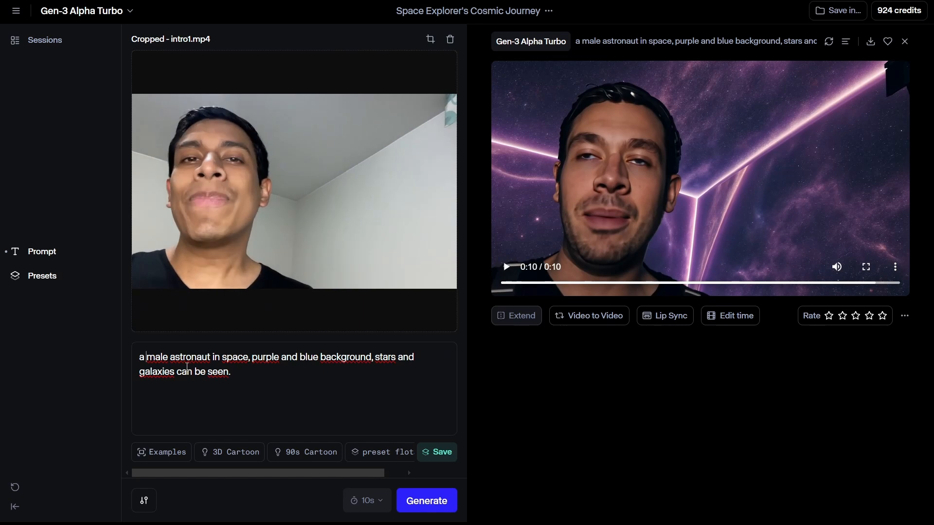
pyautogui.write('peruvian')
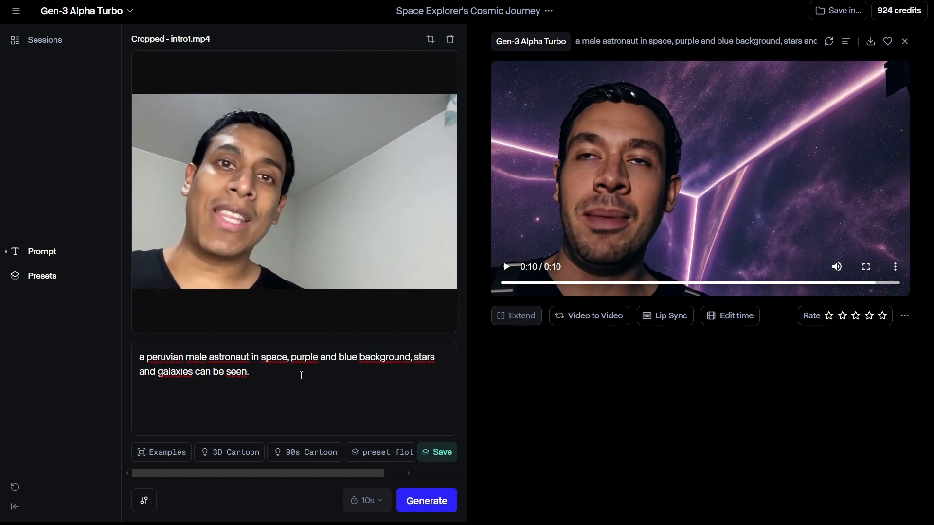
pyautogui.moveTo(262, 360); pyautogui.dragTo(281, 368)
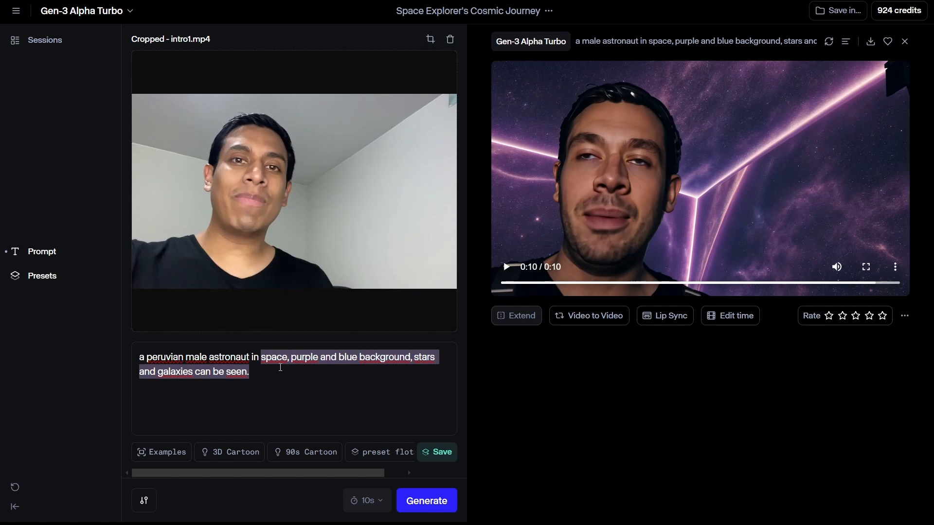
pyautogui.write('jungle with ')
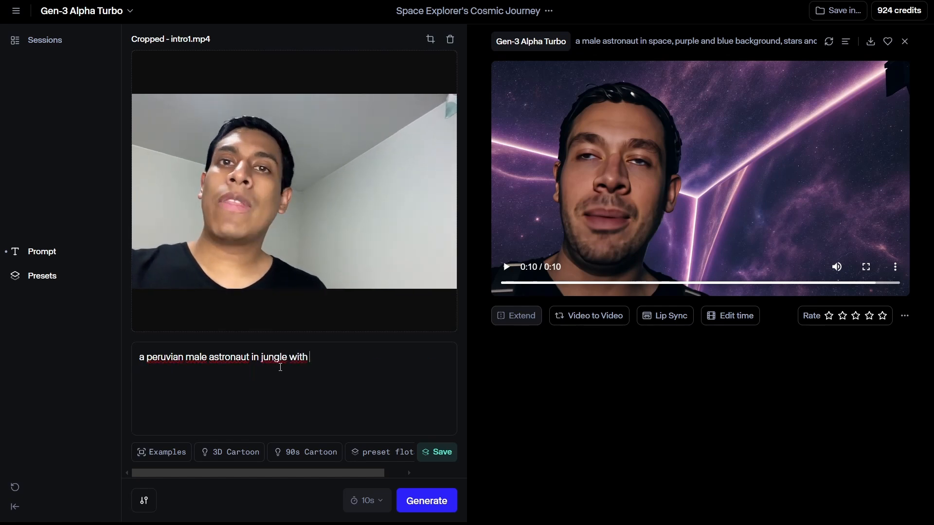
pyautogui.write('a green hat')
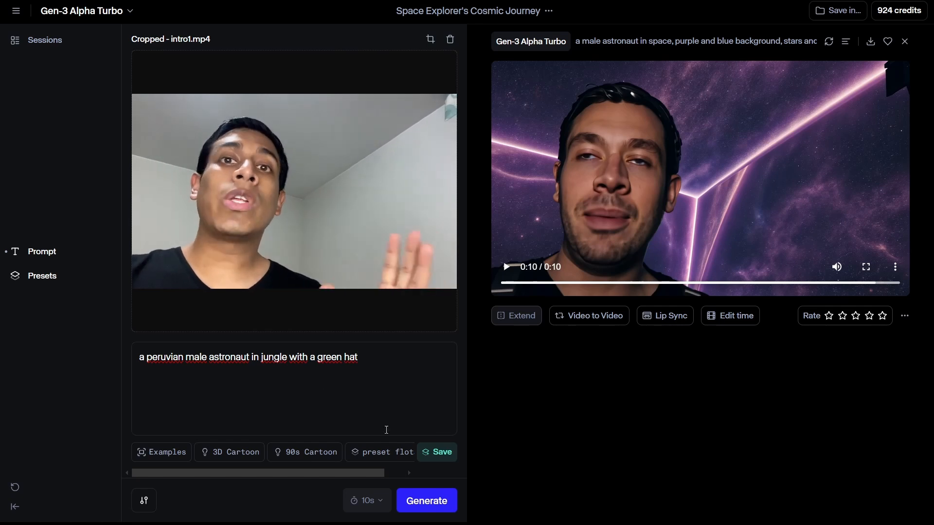
pyautogui.click(426, 501)
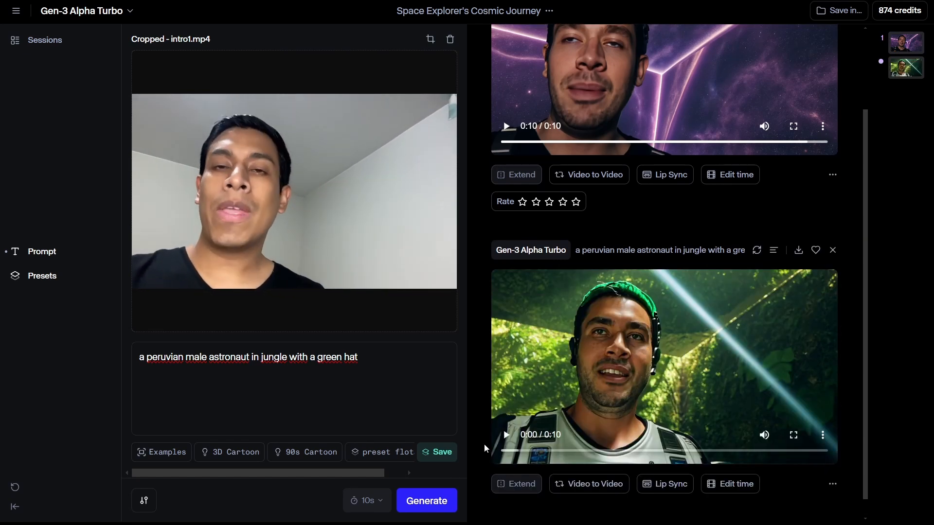
pyautogui.click(506, 436)
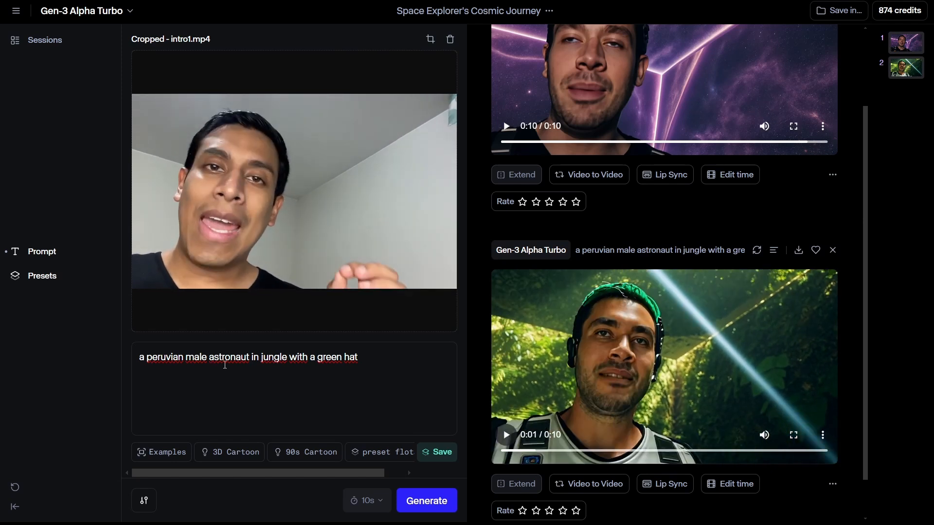
# Step: Remove the word "astronaut" from the prompt and set Structure transformation to 4 in the generation settings
pyautogui.doubleClick(225, 365)
pyautogui.press('BackSpace')
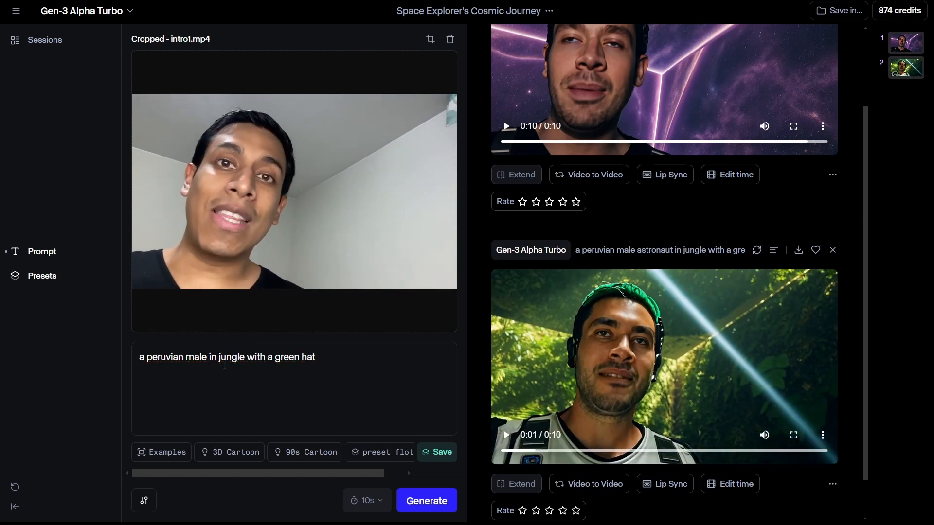
pyautogui.click(141, 501)
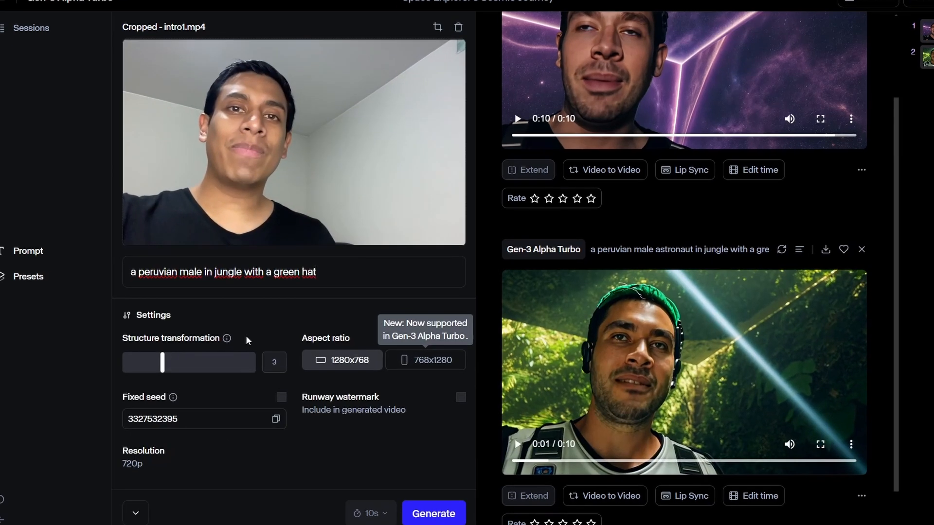
pyautogui.moveTo(230, 302)
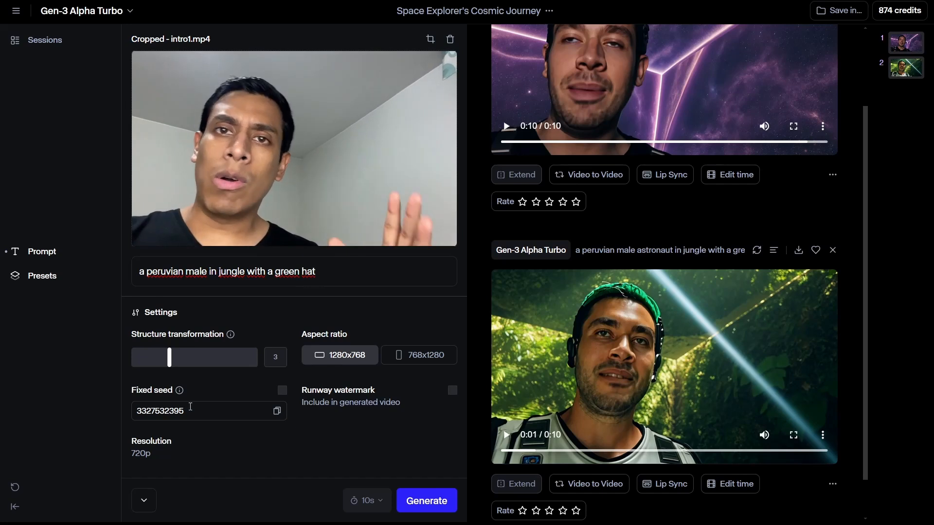
pyautogui.moveTo(231, 339)
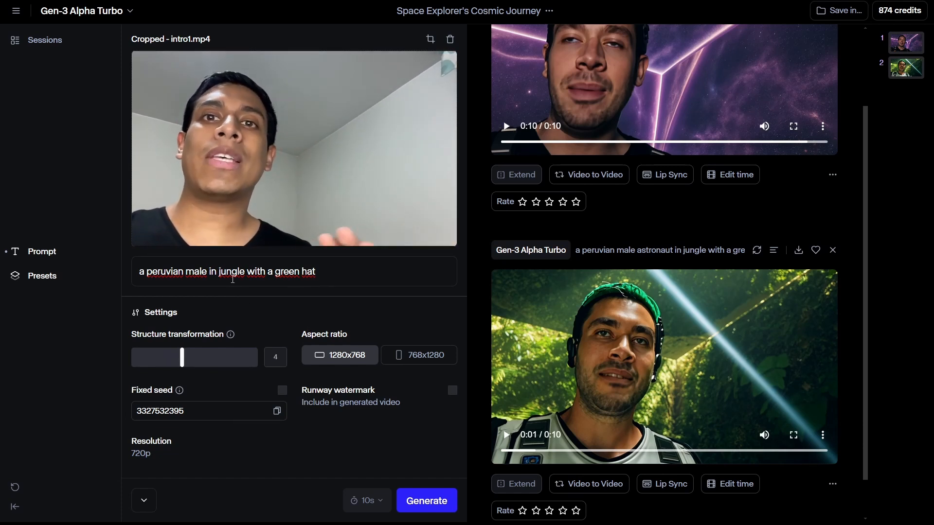
# Step: Replace the prompt with "a zombie in a post-apocalyptic city", generate the video and play it
pyautogui.moveTo(218, 273); pyautogui.dragTo(323, 270)
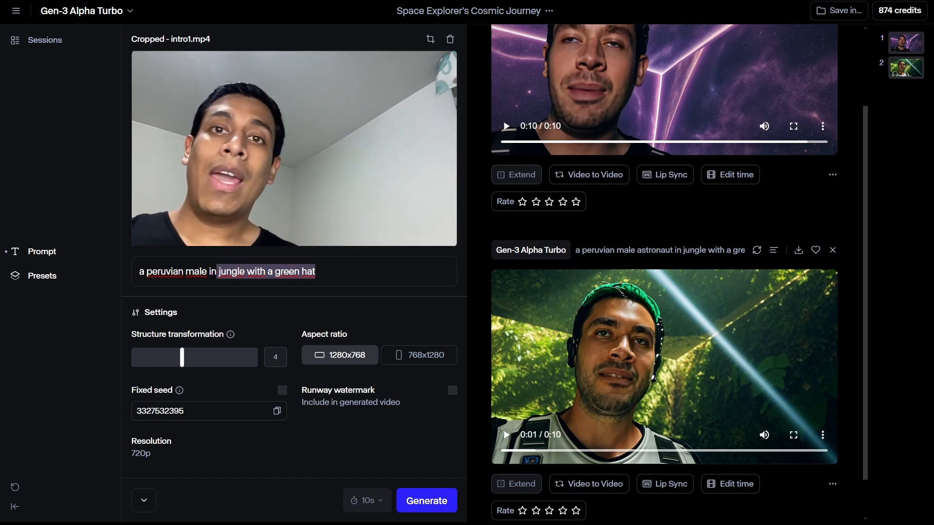
pyautogui.hotkey('ctrl', 'a')
pyautogui.write('a zombie in a post-apocalyptic city')
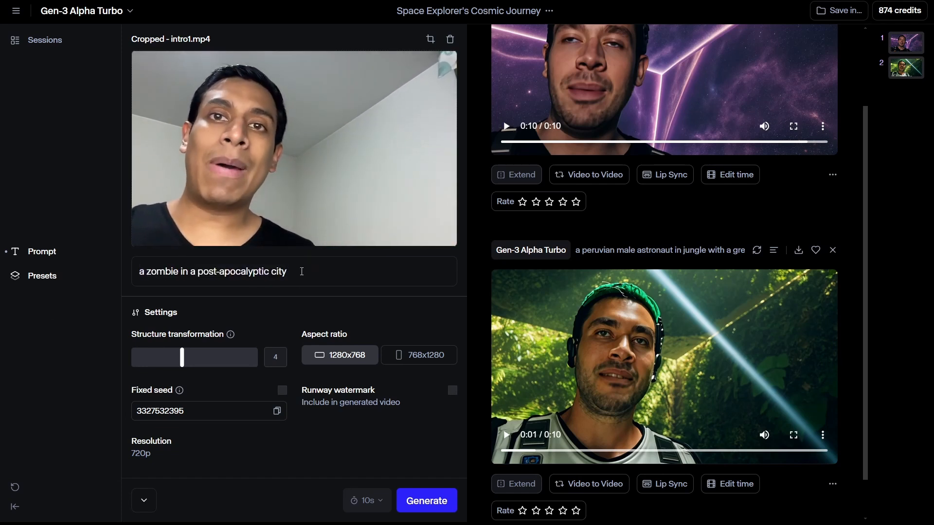
pyautogui.click(428, 502)
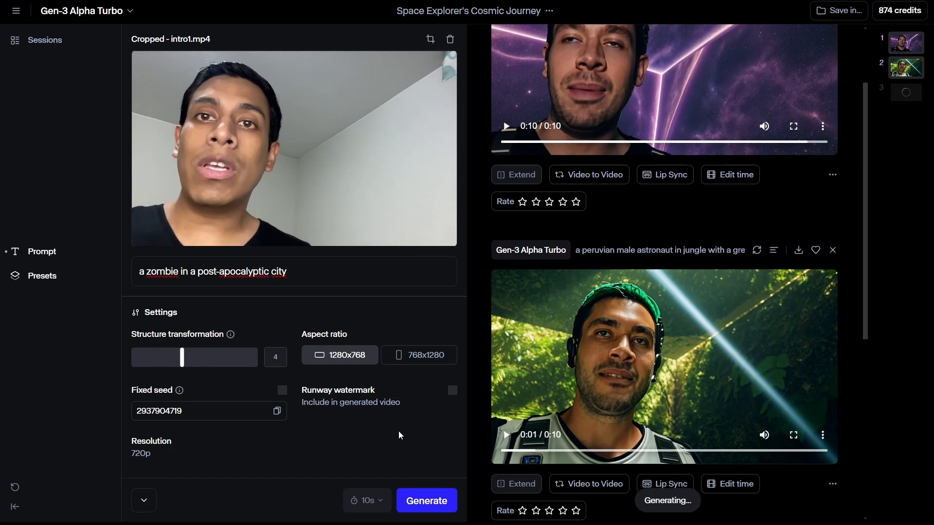
pyautogui.scroll(-5, 725, 328)
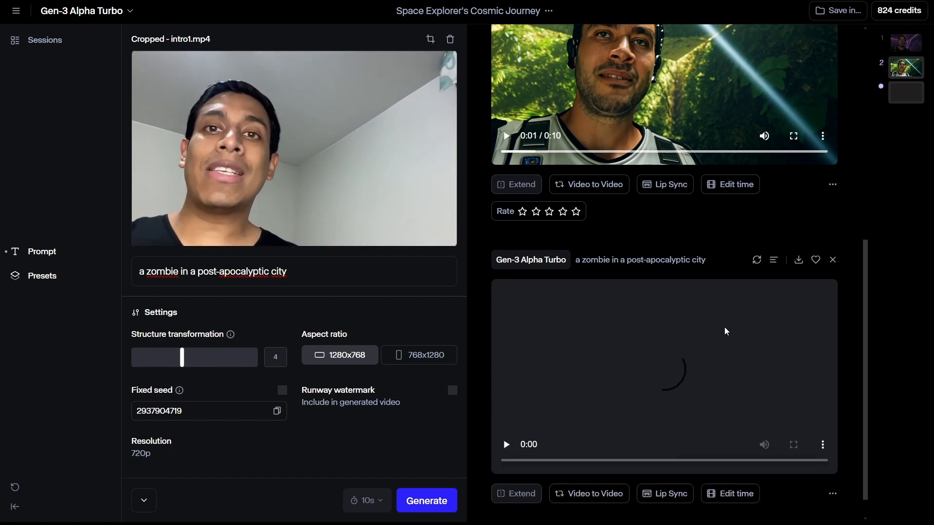
pyautogui.click(507, 446)
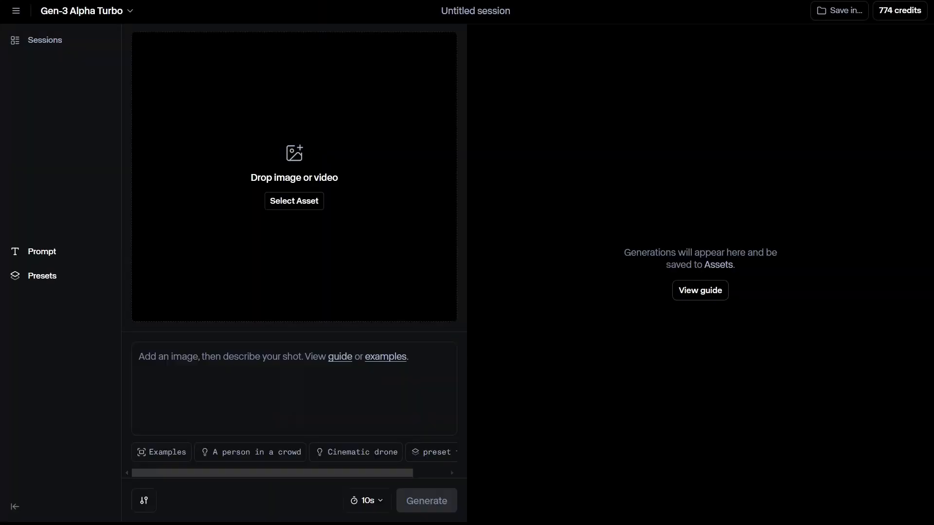
# Step: Add greco.mp4 as the source video of a new session, framing the dog in a portrait 768x1280 crop
pyautogui.moveTo(260, 172); pyautogui.dragTo(259, 168)
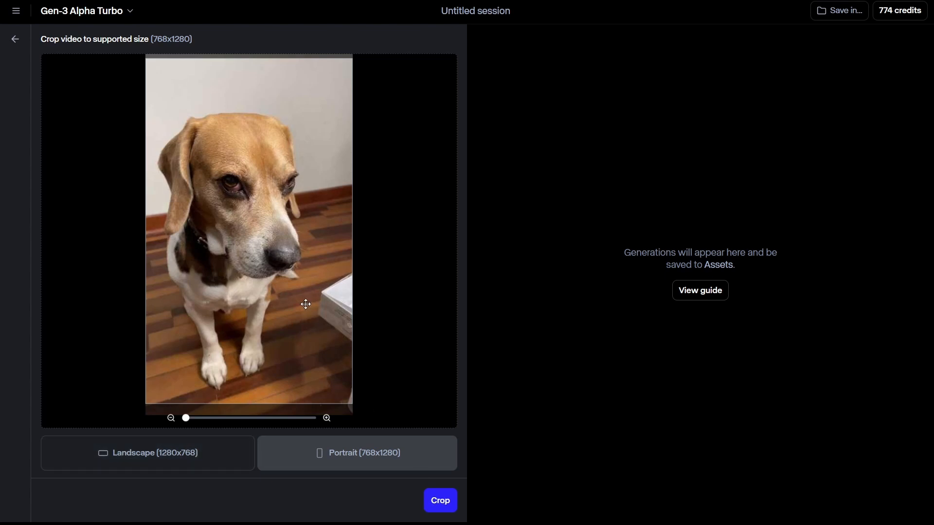
pyautogui.moveTo(303, 303); pyautogui.dragTo(302, 292)
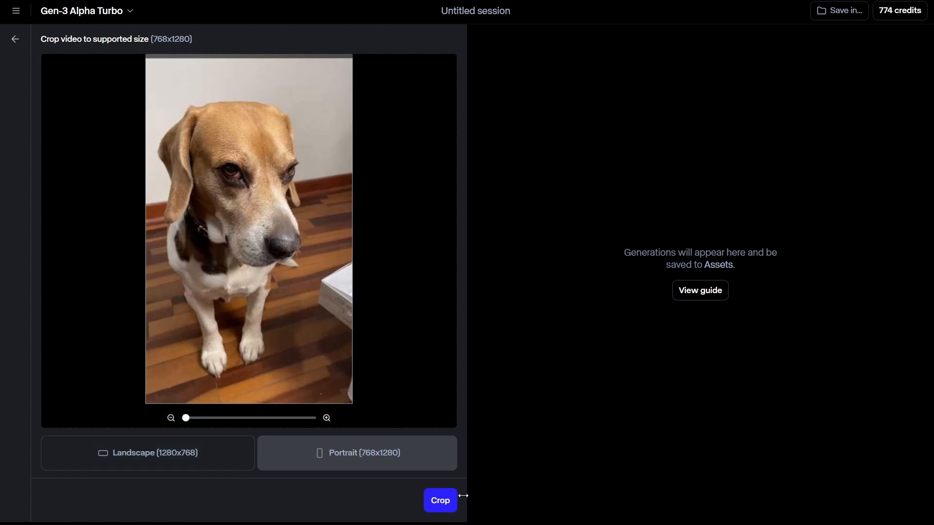
pyautogui.click(440, 501)
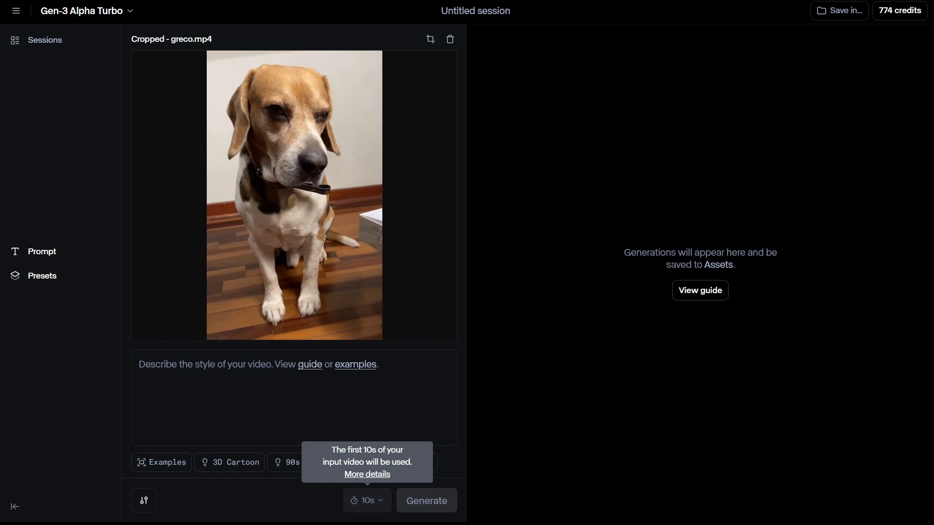
# Step: Generate a video with the prompt "a beagle dog with butterfly wings" and Structure transformation at 4
pyautogui.click(183, 374)
pyautogui.write('a beagle dog with butterfly wings')
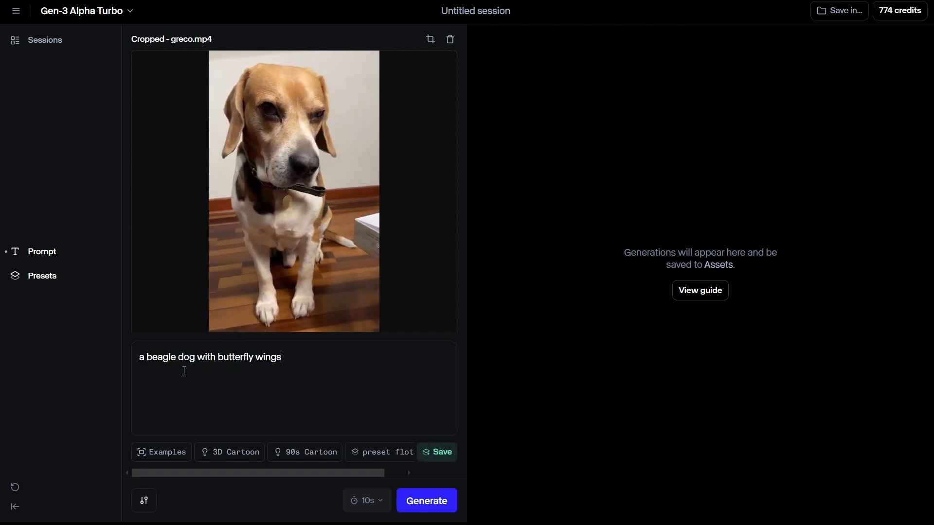
pyautogui.click(144, 500)
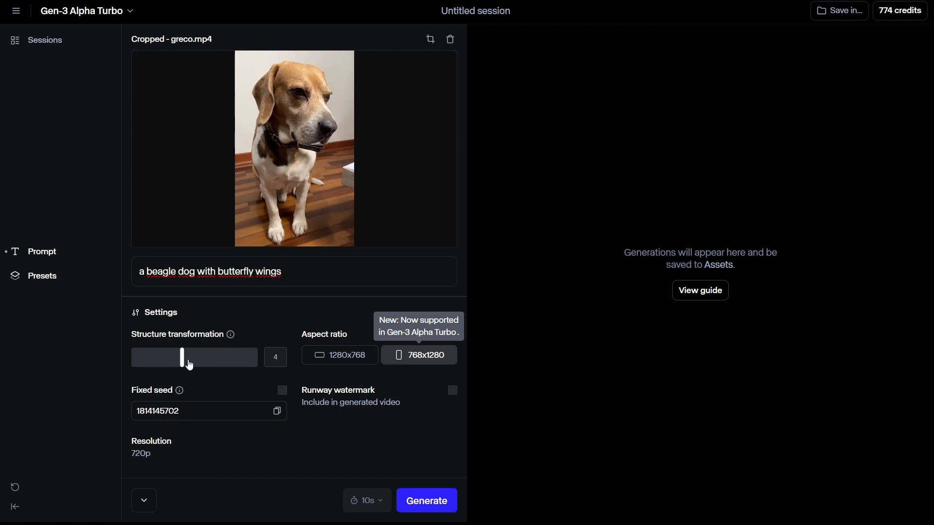
pyautogui.click(428, 510)
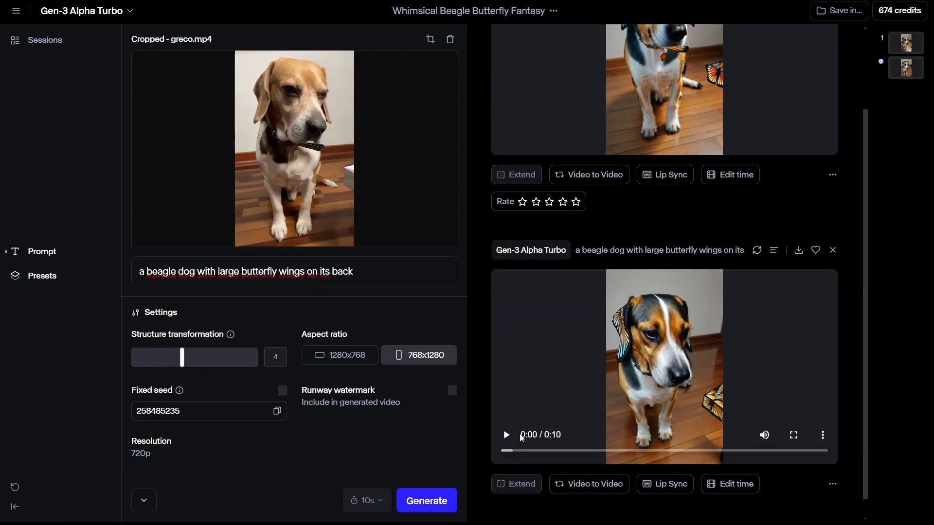
# Step: Generate a version with the prompt "a beagle dog with large butterfly wings on its back" and preview it
pyautogui.click(506, 435)
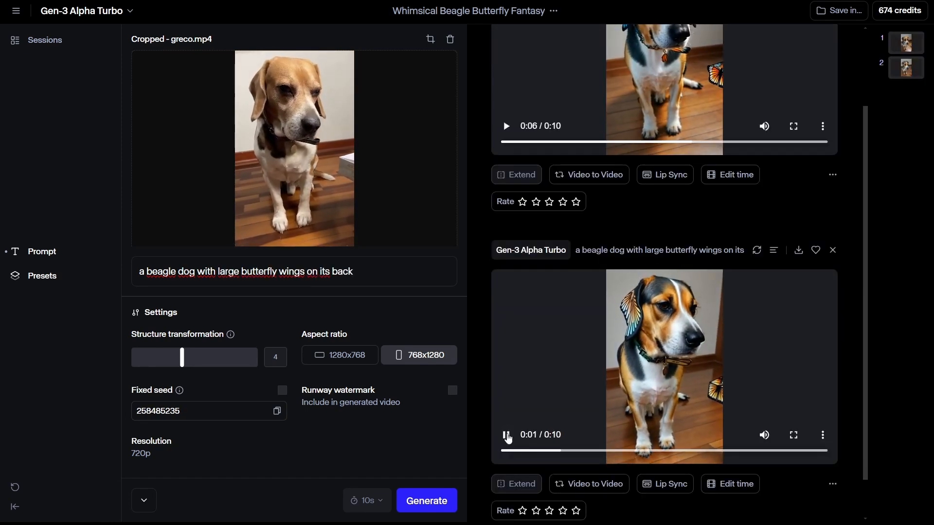
pyautogui.click(506, 436)
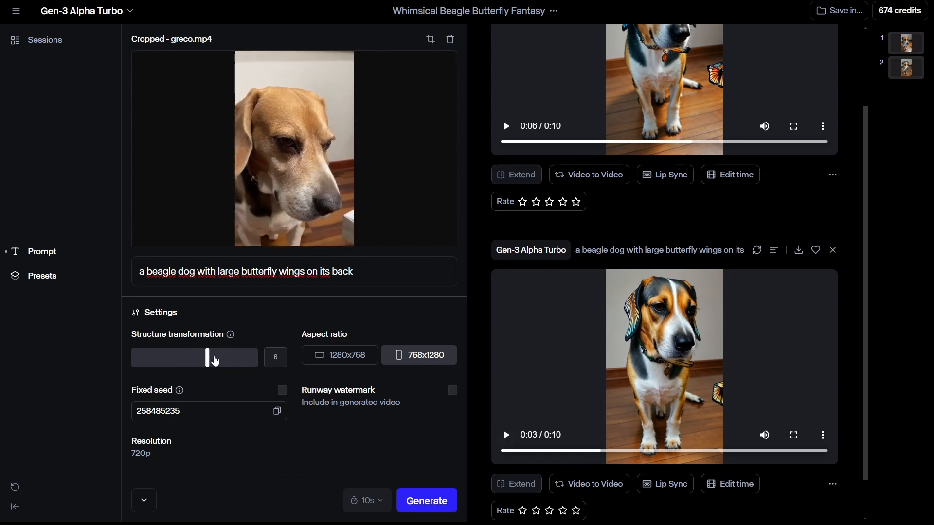
# Step: Set Structure transformation to 6, regenerate the dog video with the same prompt and preview it
pyautogui.click(441, 504)
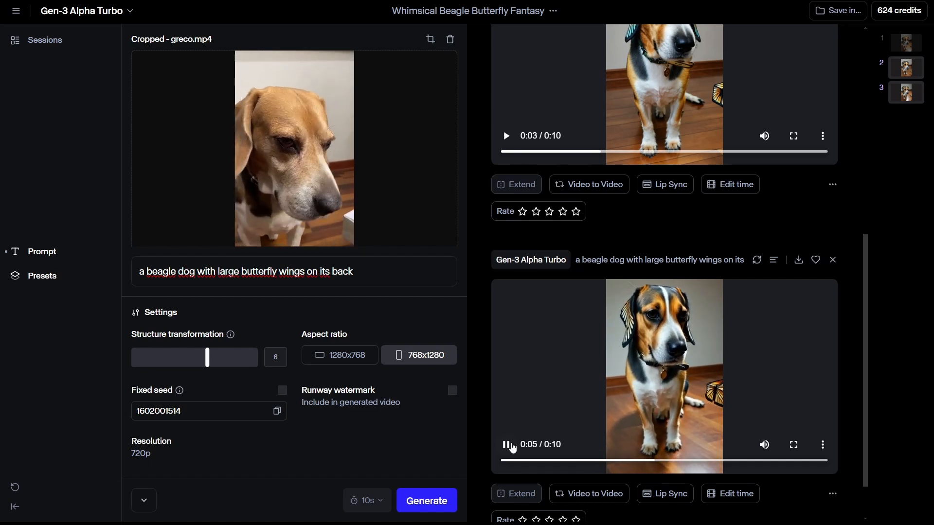
pyautogui.click(512, 447)
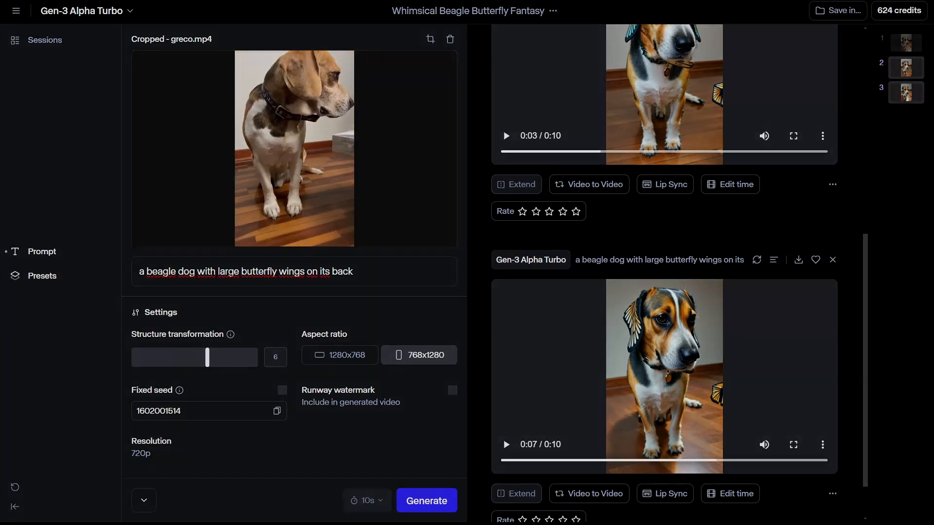
# Step: Generate a version of the dog video with the prompt "a small dragon with pink scales" and play the result
pyautogui.doubleClick(169, 280)
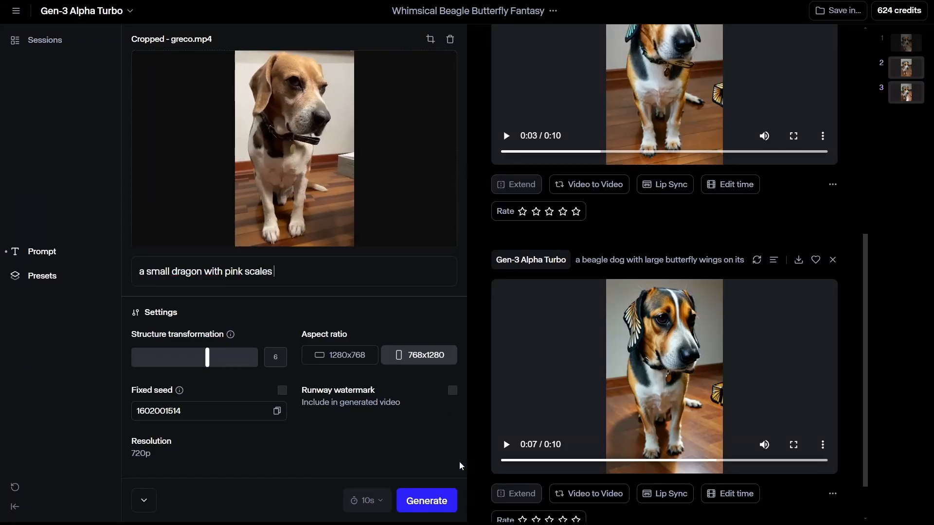
pyautogui.click(427, 501)
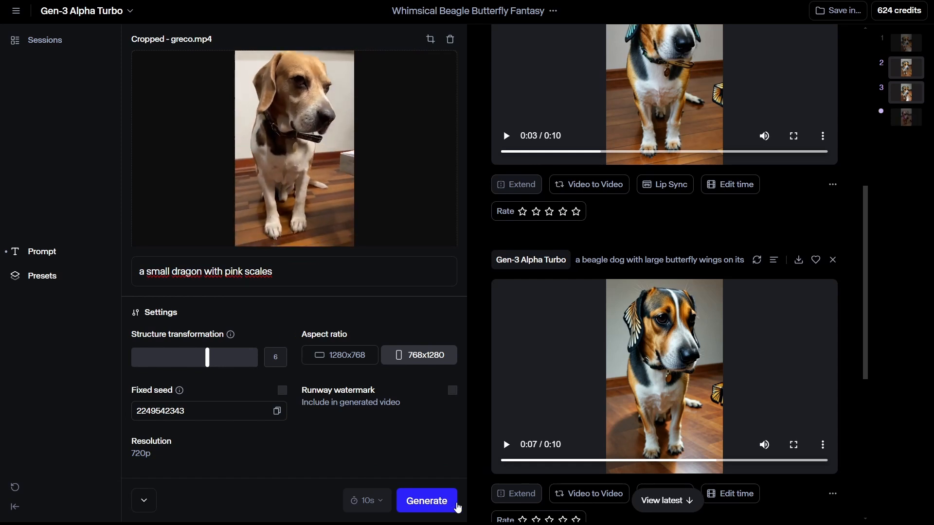
pyautogui.scroll(-7, 765, 351)
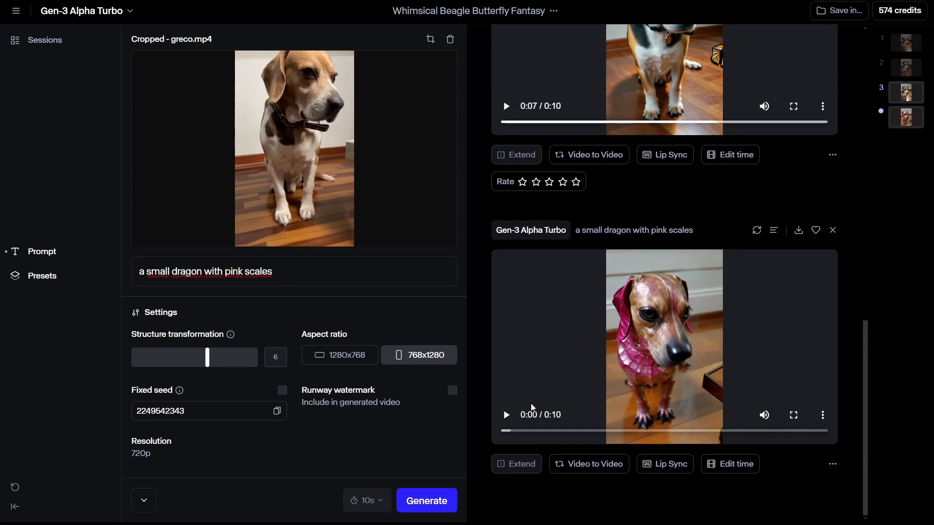
pyautogui.click(506, 418)
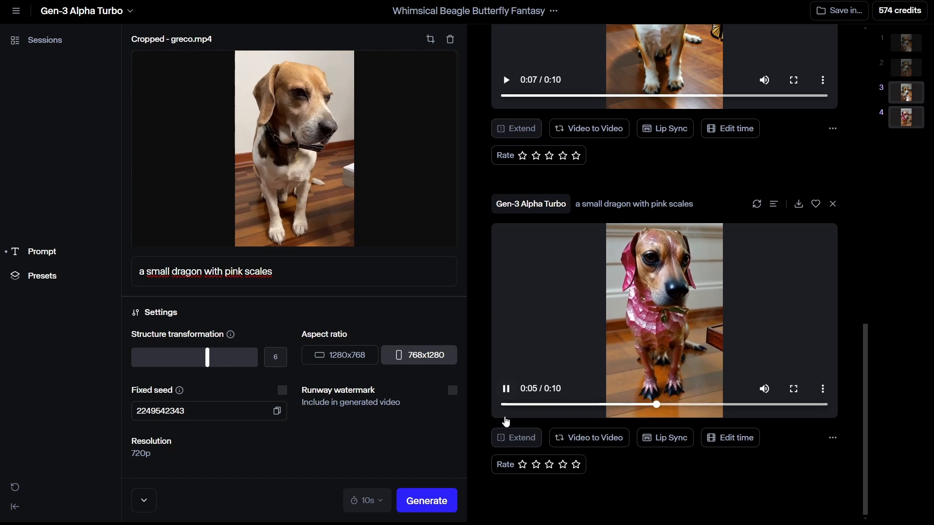
# Step: Set Structure transformation to 10 and regenerate the dragon video with the same prompt
pyautogui.moveTo(207, 357); pyautogui.dragTo(260, 357)
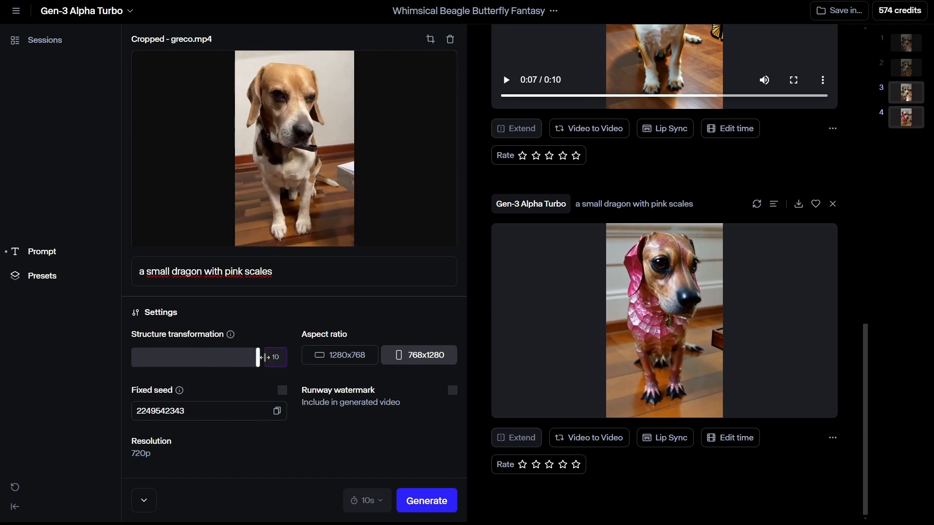
pyautogui.click(426, 501)
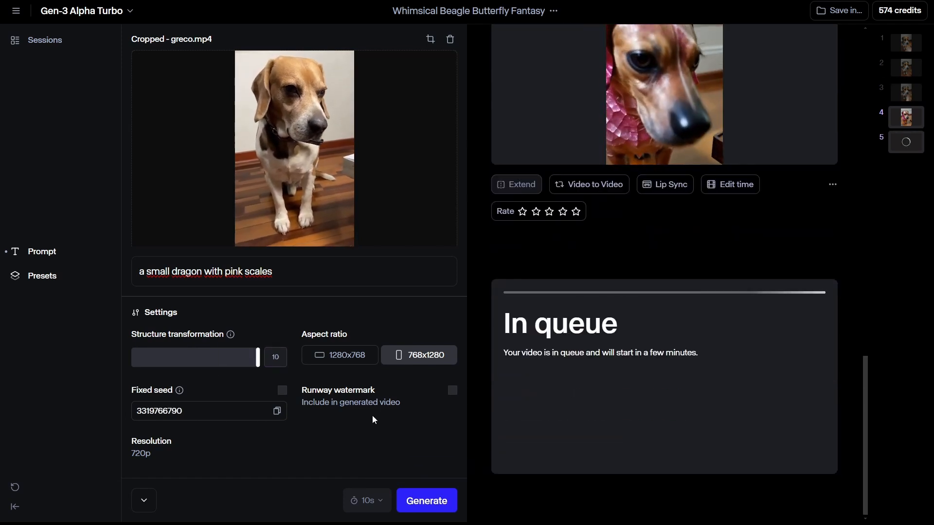